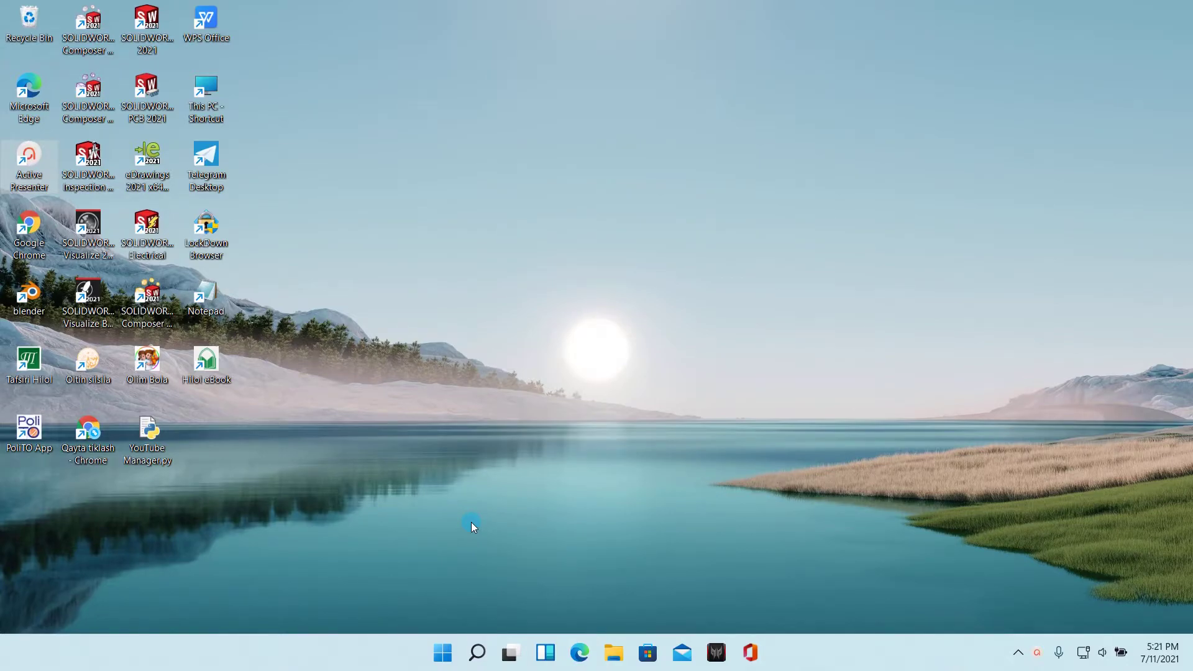
Step: Launch Control Panel by searching 'cont' and open the network status and tasks page
{"action": "key", "text": "super"}
{"action": "type", "text": "con"}
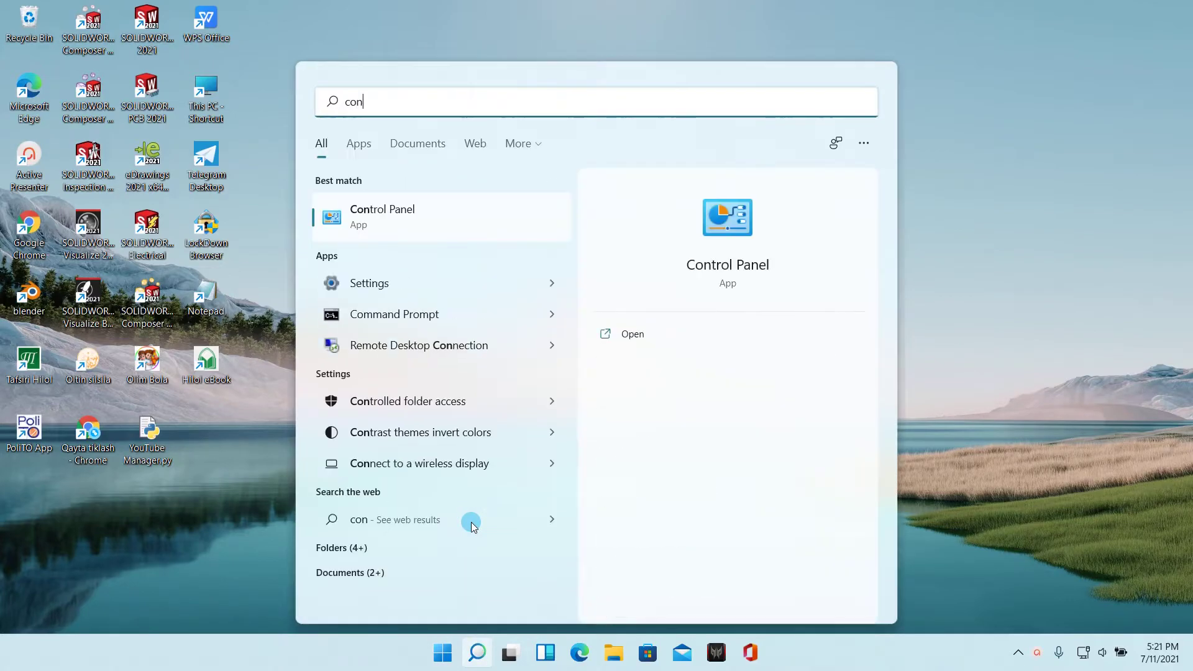
{"action": "type", "text": "t"}
{"action": "key", "text": "Return"}
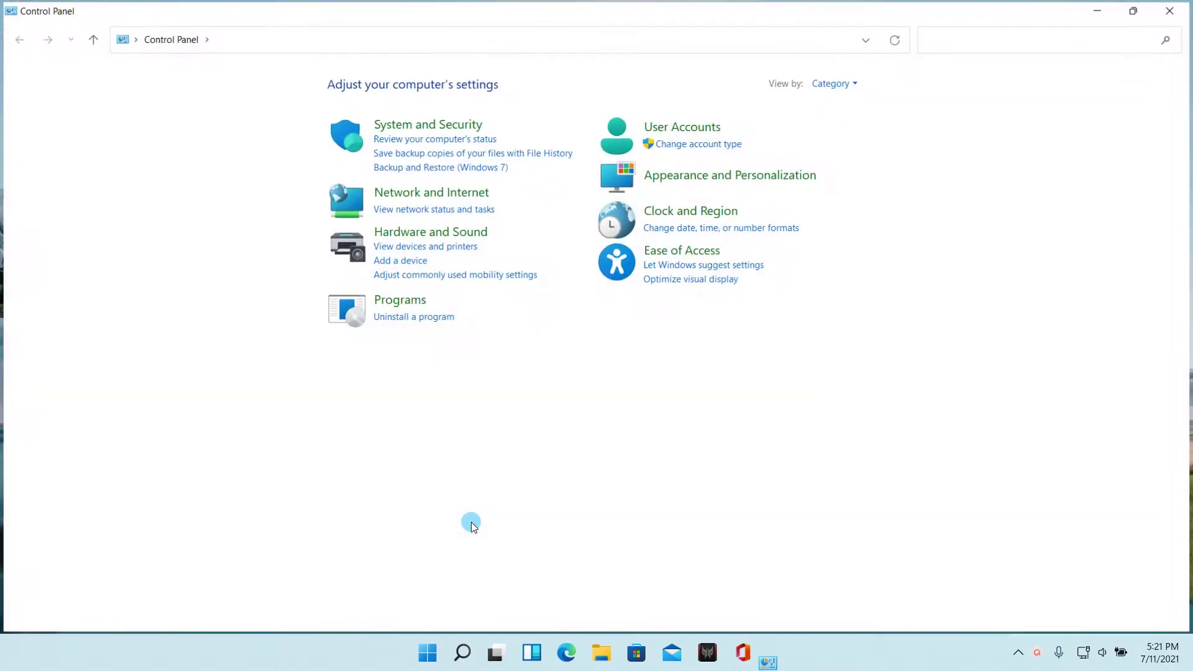
{"action": "left_click", "coordinate": [451, 210]}
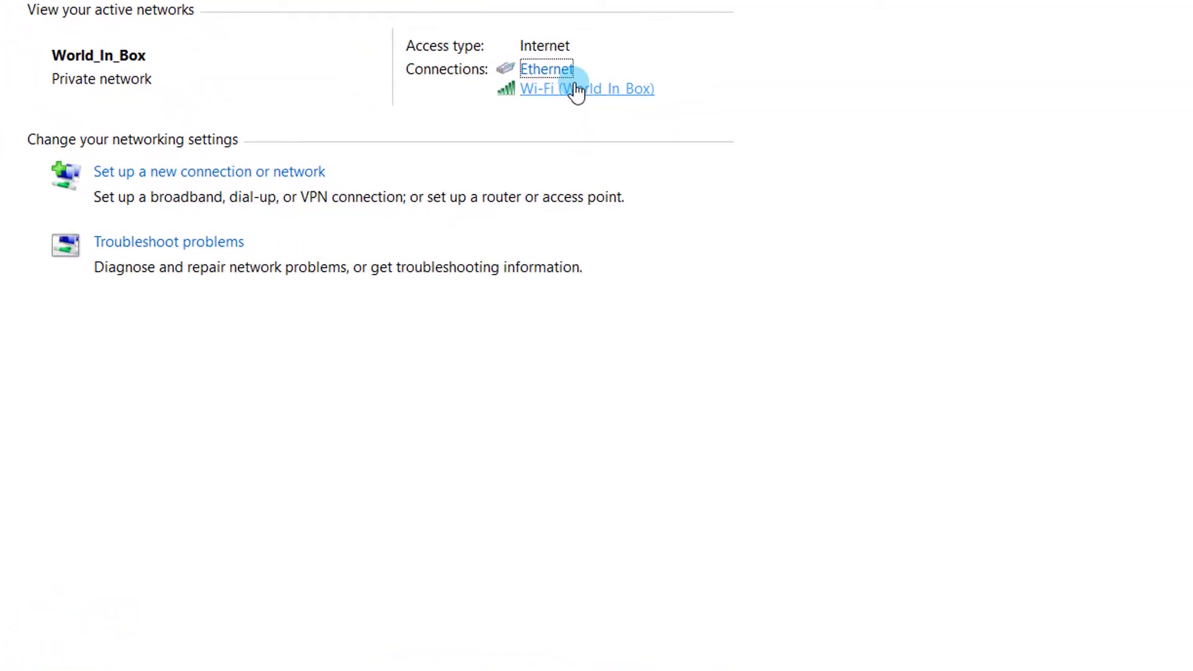
Step: Check the Wi-Fi connection's details for its IPv4 default gateway, 192.168.1.1
{"action": "left_click", "coordinate": [577, 90]}
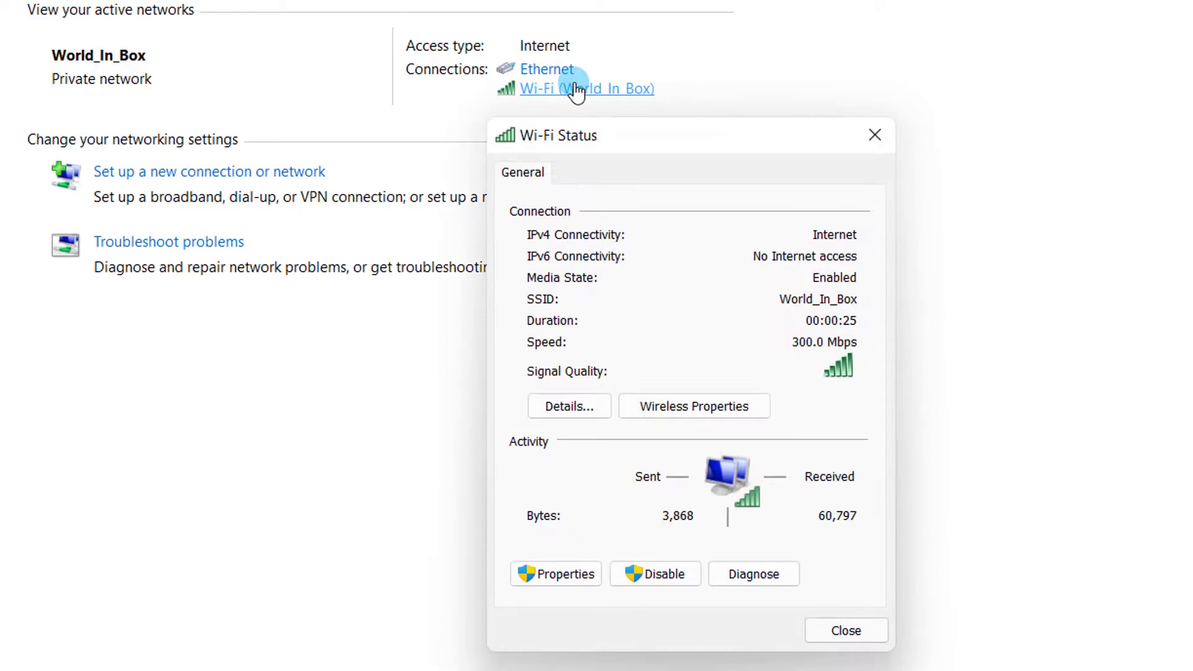
{"action": "left_click", "coordinate": [554, 403]}
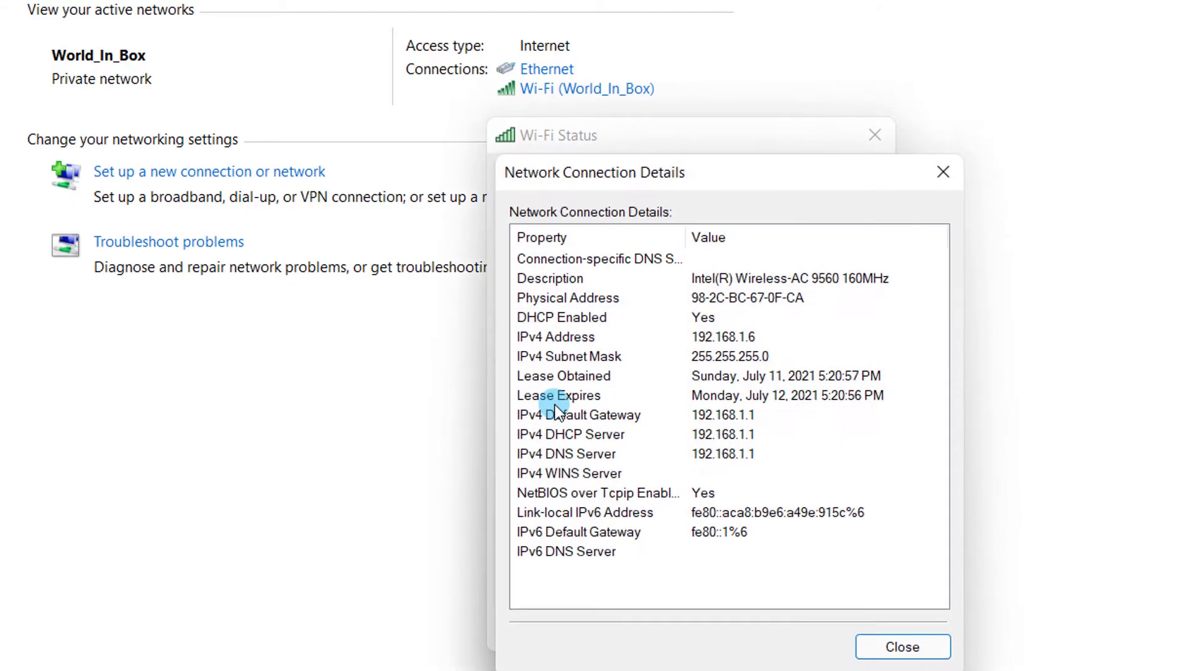
{"action": "left_click", "coordinate": [634, 415]}
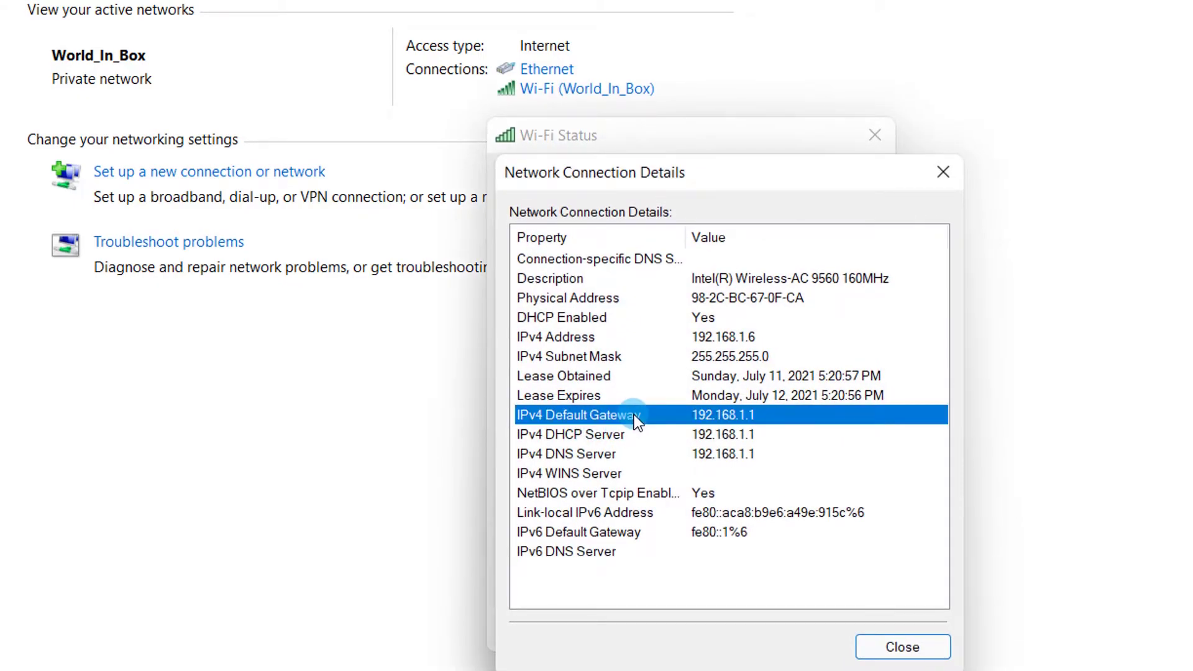
{"action": "left_click", "coordinate": [942, 168]}
{"action": "left_click", "coordinate": [876, 133]}
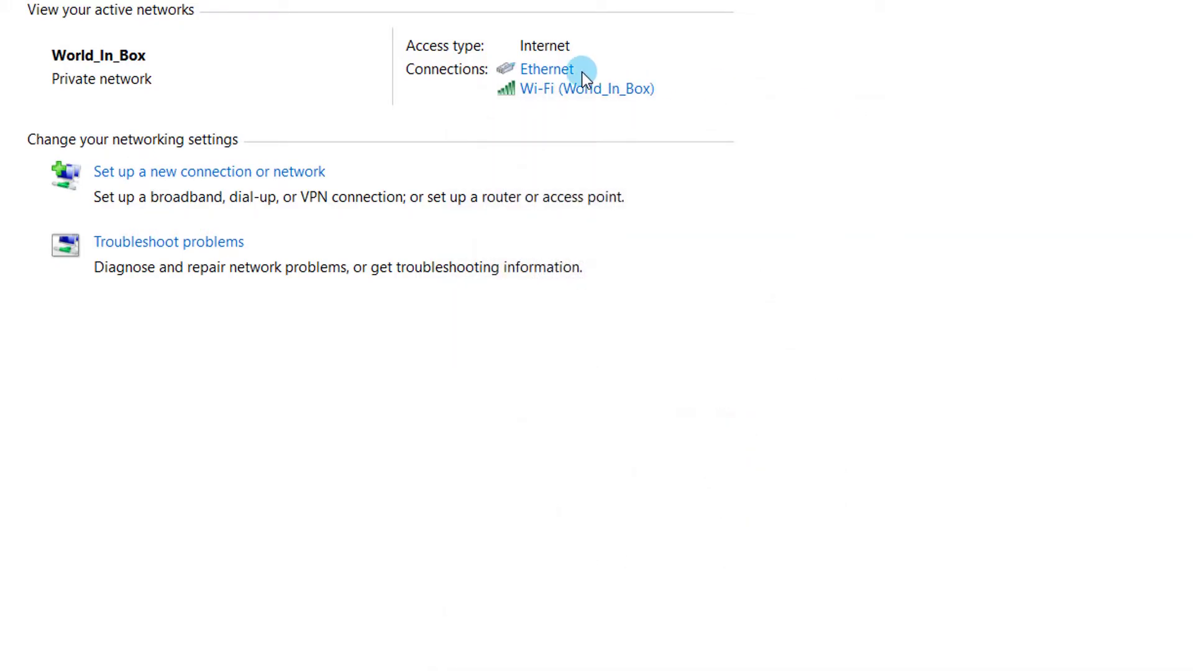
Step: Check the Ethernet connection's IPv4 default gateway 192.168.1.1, then close Control Panel
{"action": "left_click", "coordinate": [554, 70]}
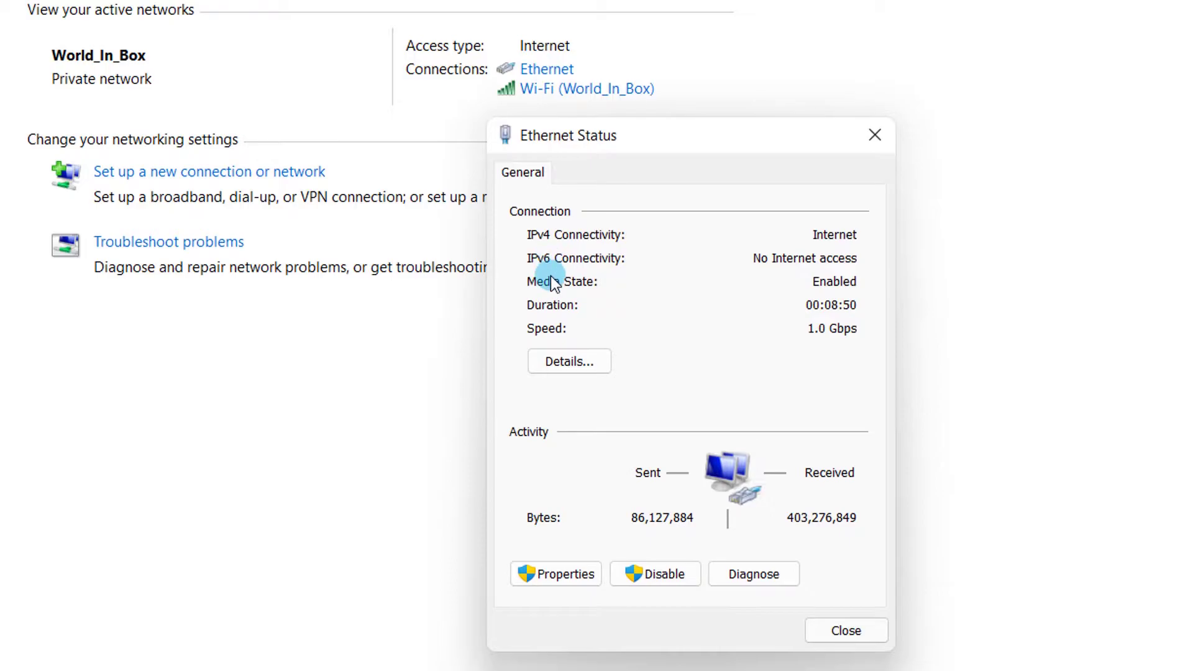
{"action": "left_click", "coordinate": [567, 359]}
{"action": "left_click", "coordinate": [635, 421]}
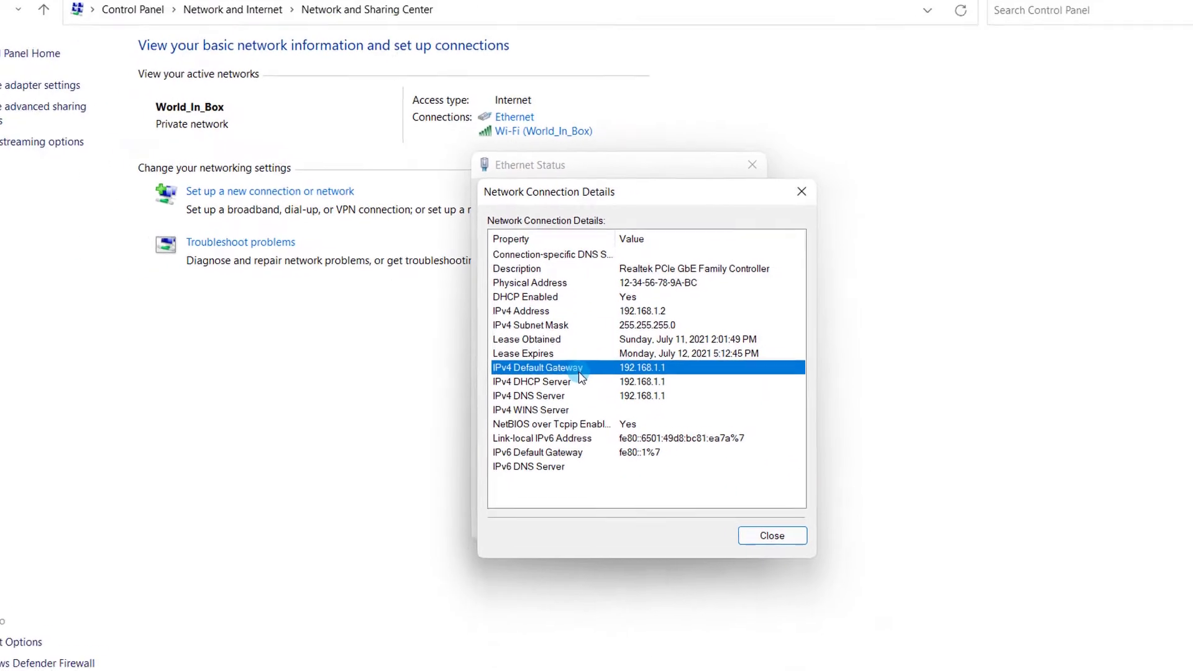
{"action": "left_click", "coordinate": [801, 192]}
{"action": "left_click", "coordinate": [752, 164]}
{"action": "left_click", "coordinate": [1183, 6]}
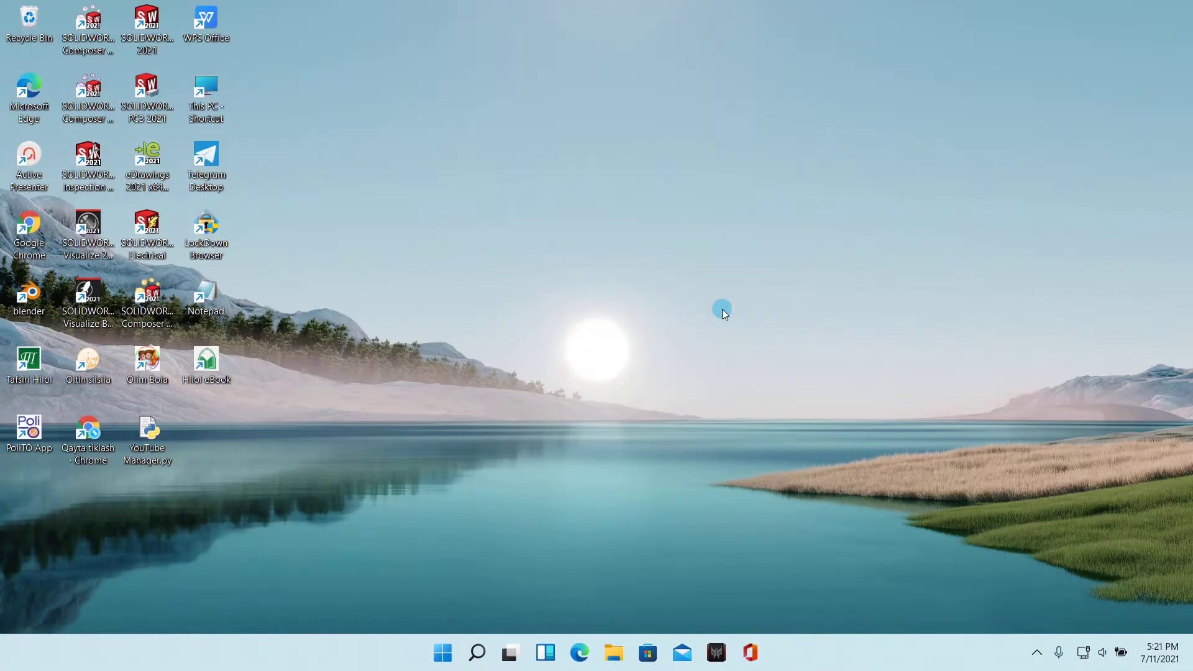
Step: Launch Command Prompt from a Windows search for 'cm'
{"action": "key", "text": "super"}
{"action": "type", "text": "cm"}
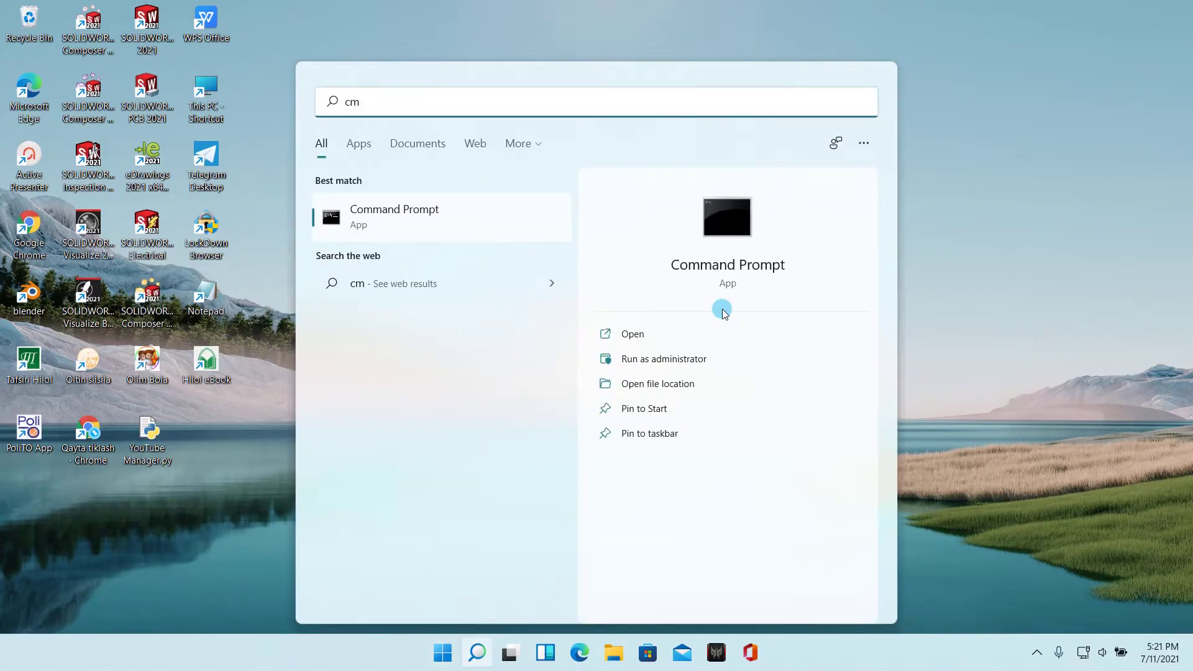
{"action": "left_click", "coordinate": [427, 236]}
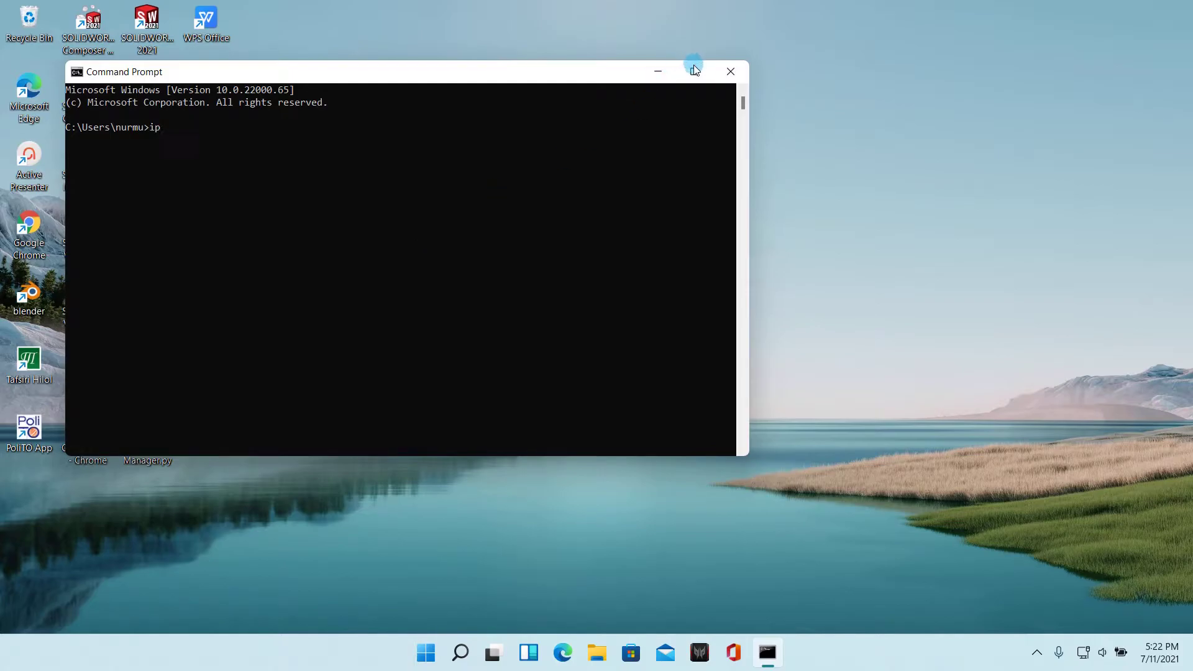
{"action": "mouse_move", "coordinate": [695, 71]}
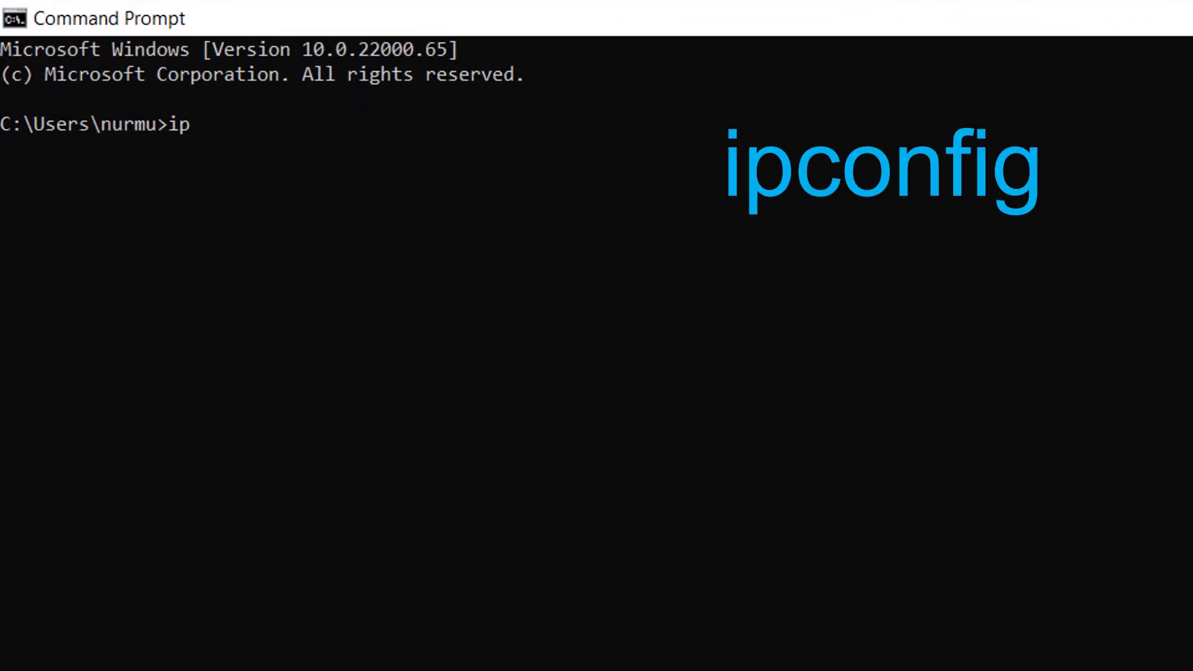
Step: Run ipconfig and highlight the Wi-Fi adapter's default gateway 192.168.1.1
{"action": "type", "text": "ipconfig"}
{"action": "key", "text": "Return"}
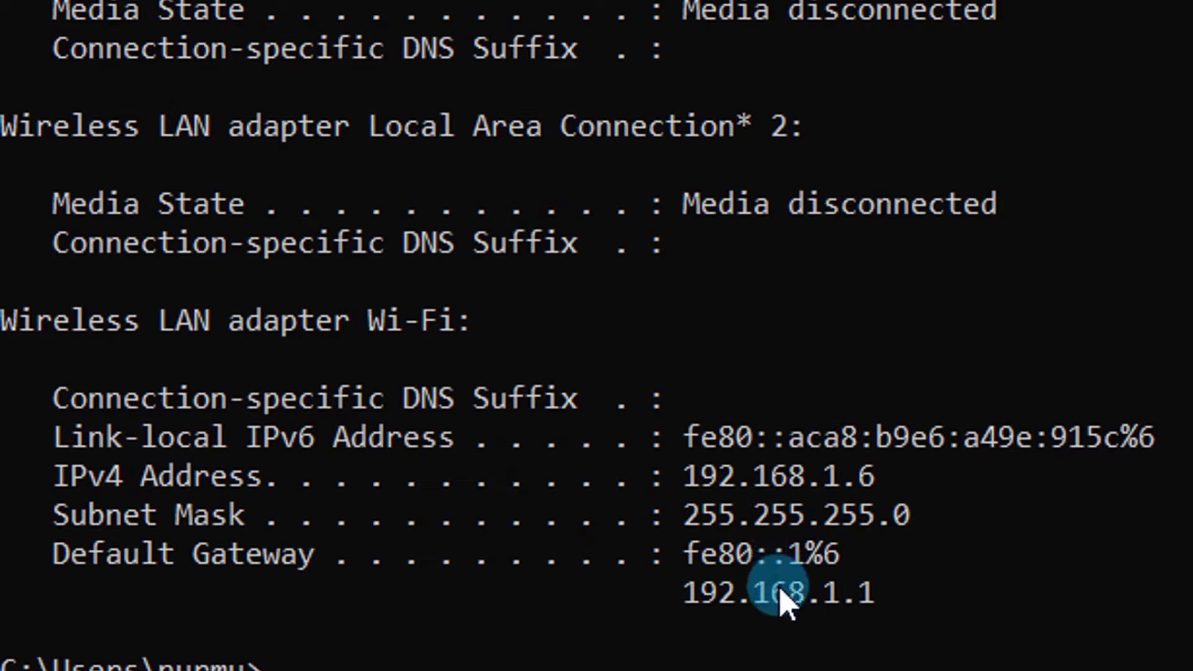
{"action": "left_click_drag", "start_coordinate": [901, 581], "coordinate": [664, 593]}
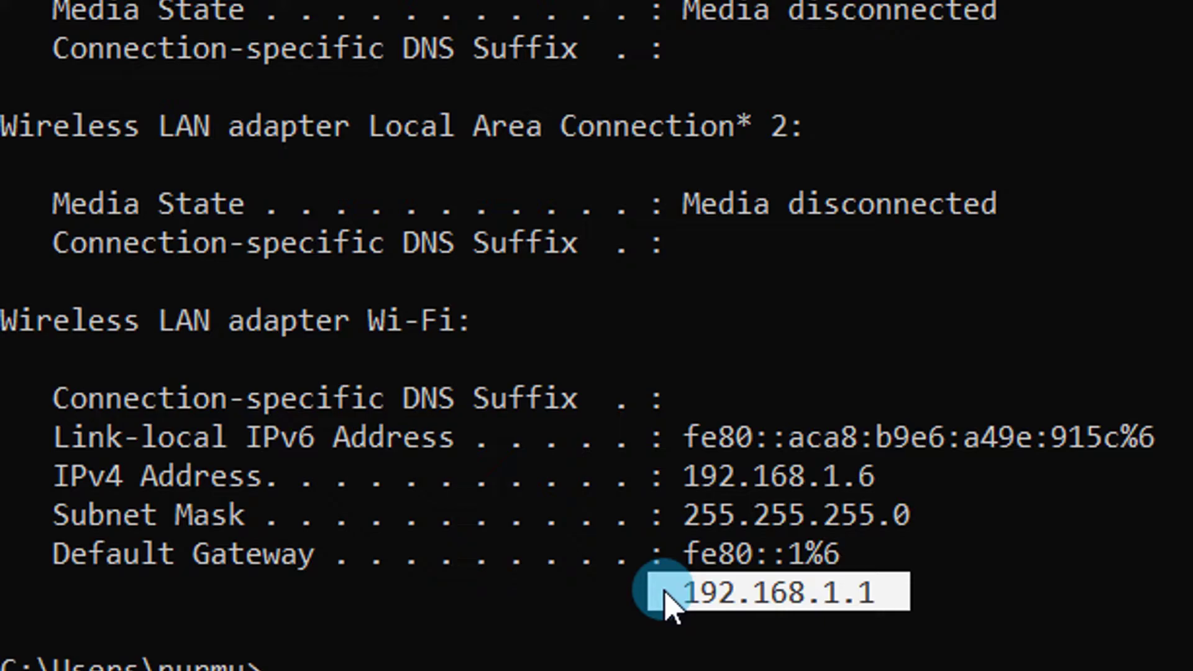
{"action": "scroll", "coordinate": [494, 305], "scroll_direction": "down", "scroll_amount": 4}
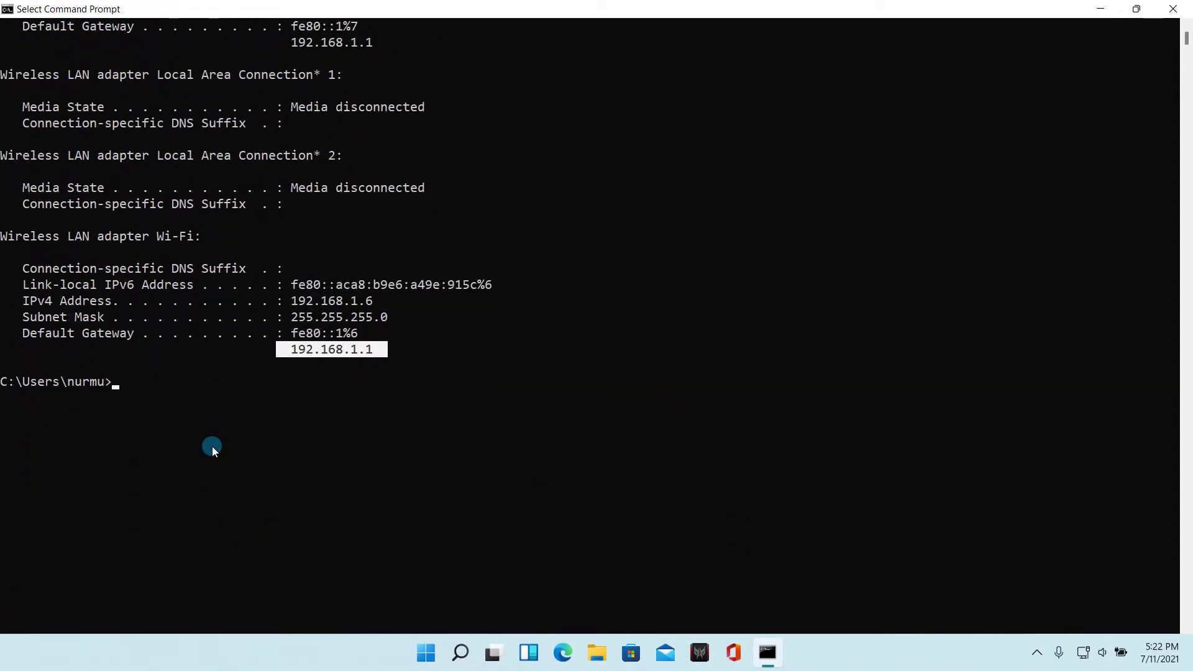
{"action": "scroll", "coordinate": [272, 363], "scroll_direction": "up", "scroll_amount": 1}
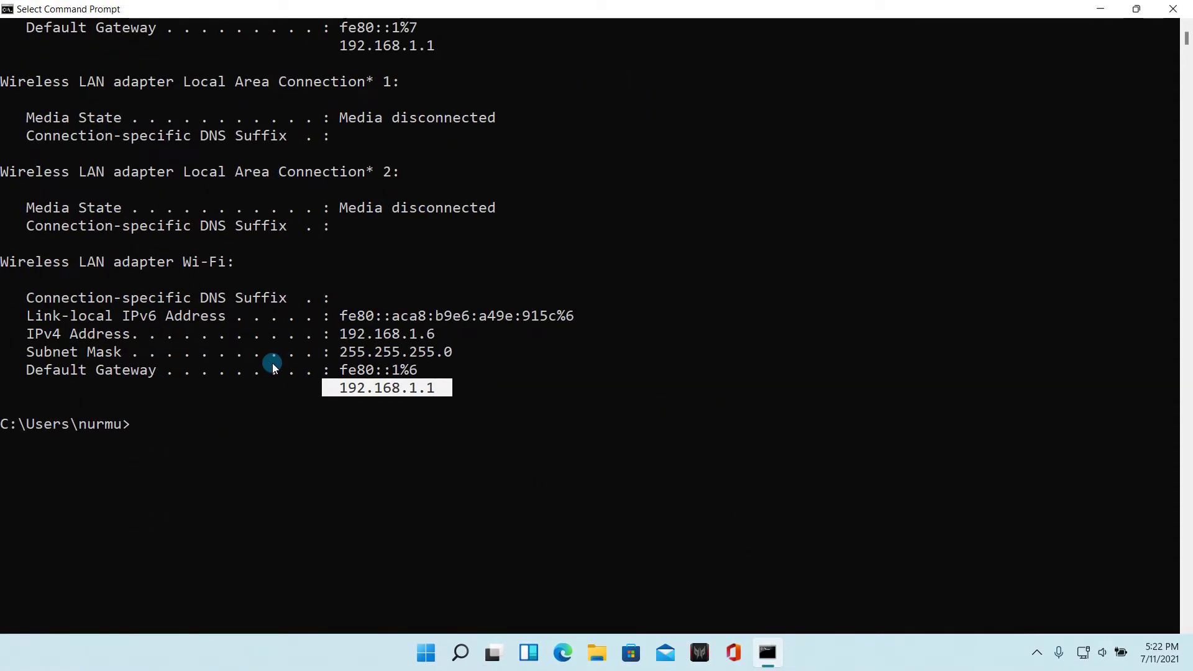
Step: Close the Command Prompt window
{"action": "left_click", "coordinate": [1172, 9]}
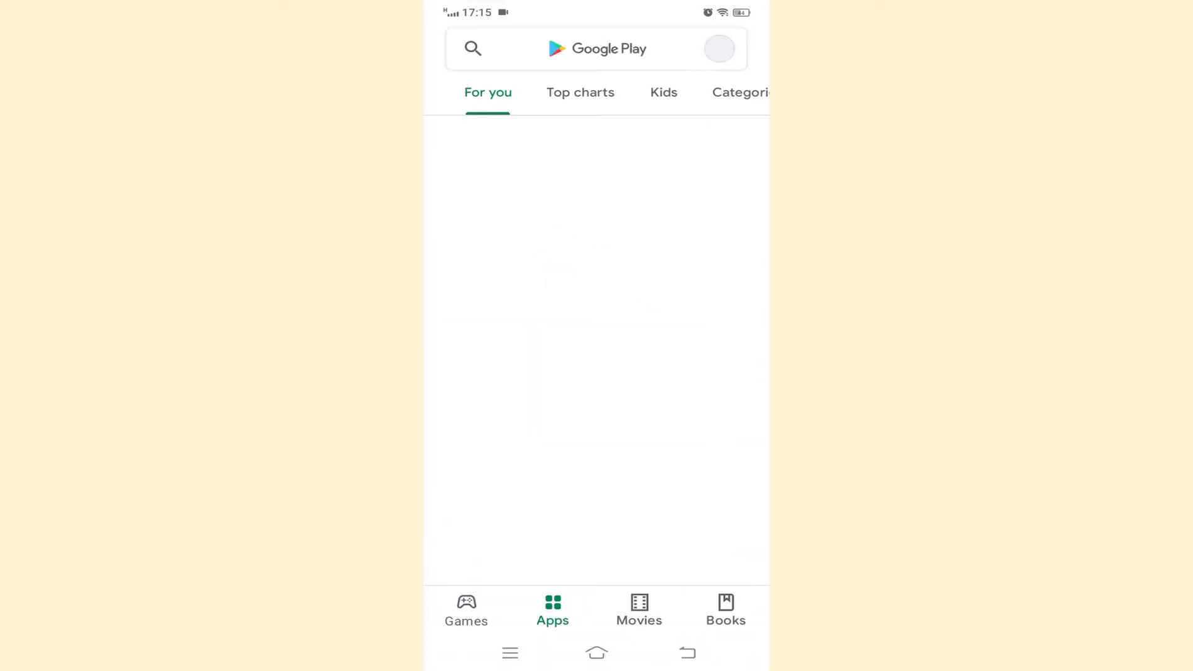
Step: Search the Play Store for 'router admin page'
{"action": "left_click", "coordinate": [559, 49]}
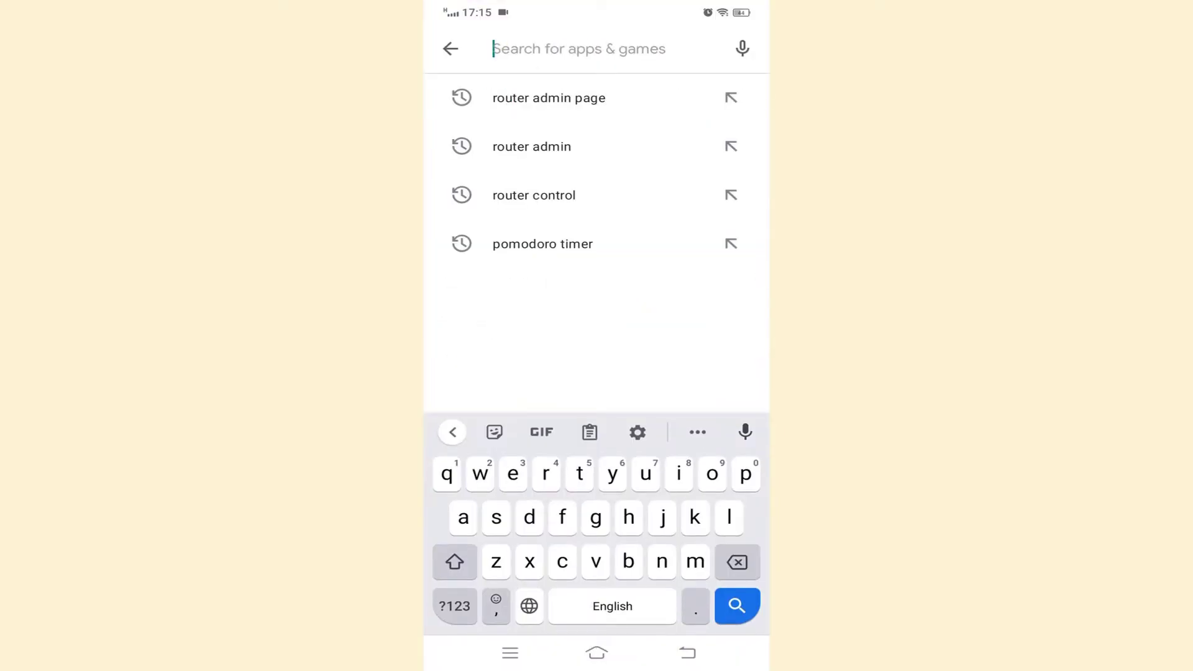
{"action": "type", "text": "r"}
{"action": "key", "text": "BackSpace"}
{"action": "type", "text": "router"}
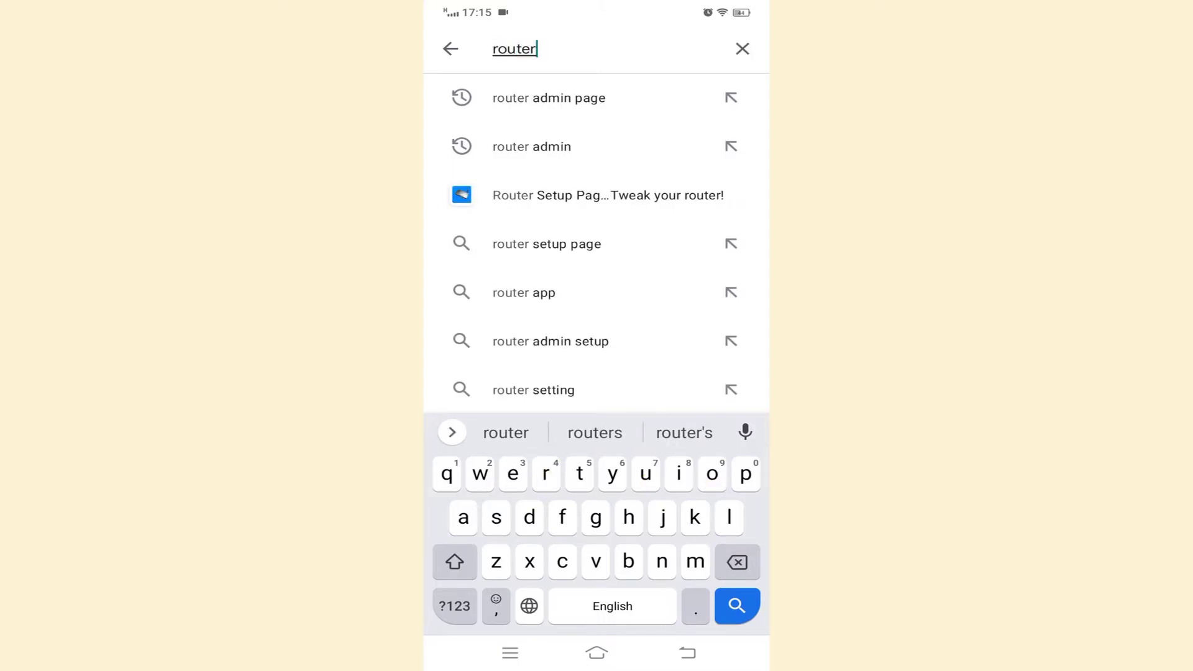
{"action": "left_click", "coordinate": [548, 98]}
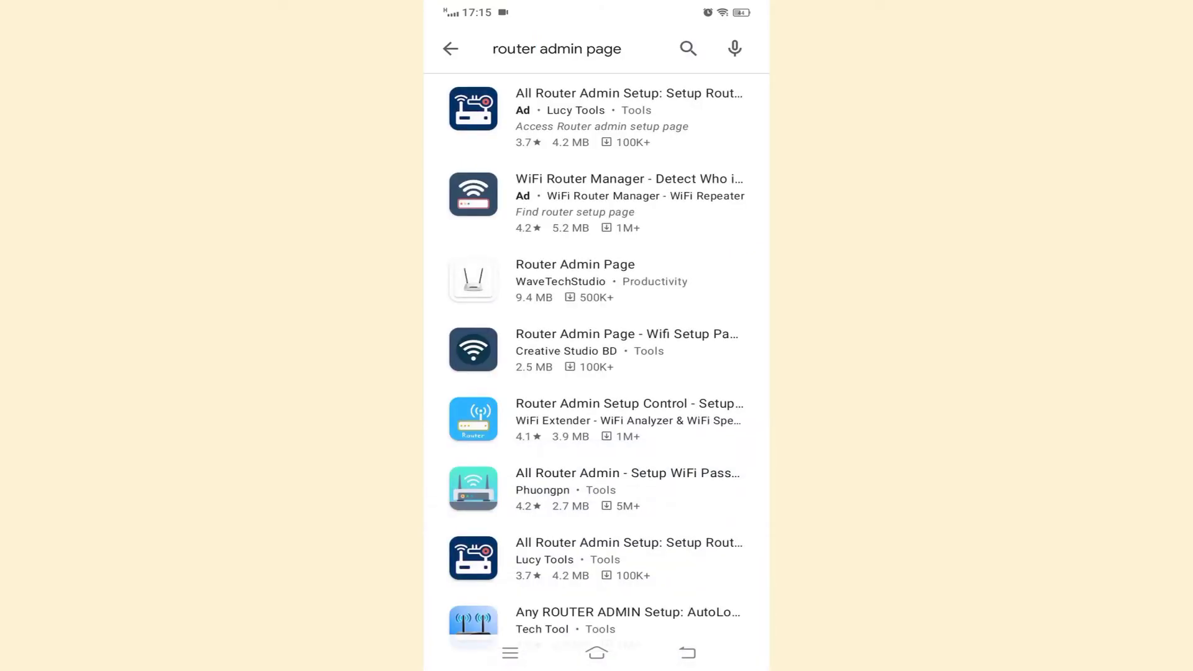
Step: Install WaveTechStudio's Router Admin Page app from its details page
{"action": "left_click", "coordinate": [575, 280]}
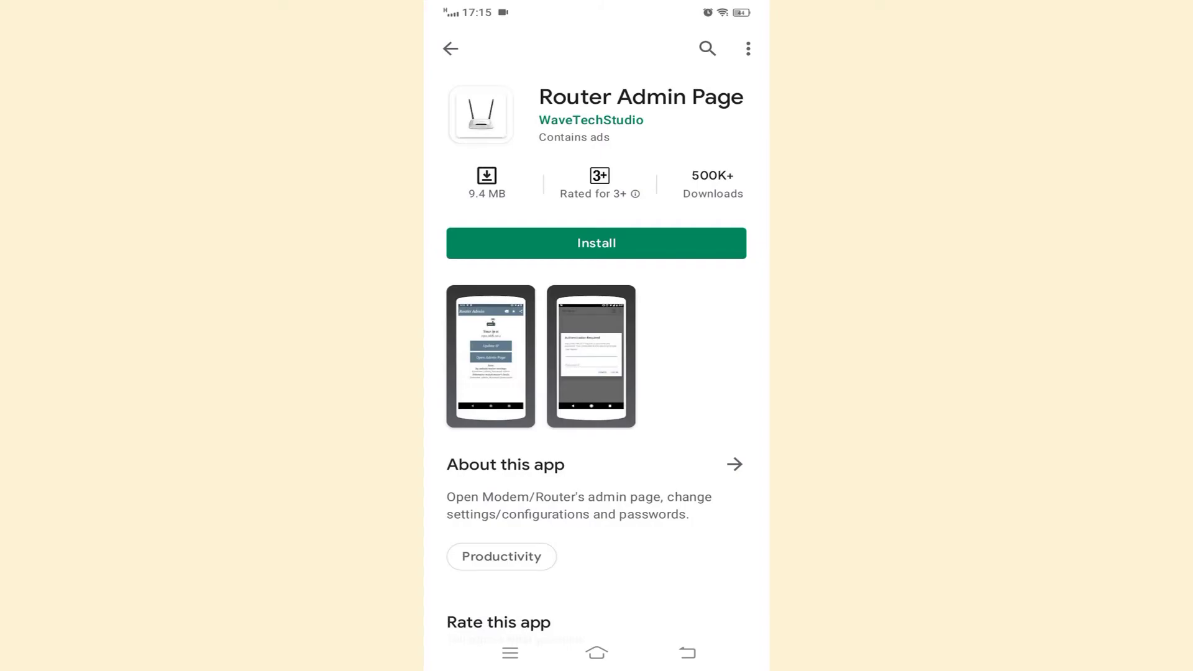
{"action": "left_click", "coordinate": [647, 232]}
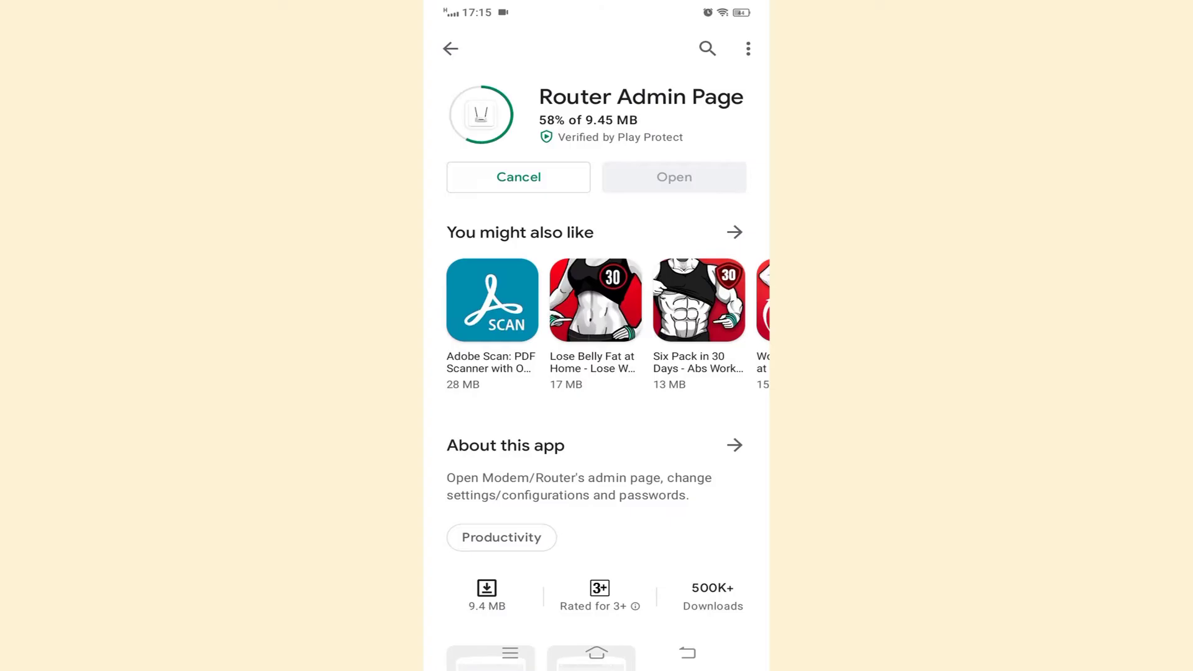
{"action": "scroll", "coordinate": [596, 372], "scroll_direction": "down", "scroll_amount": 5}
{"action": "scroll", "coordinate": [596, 373], "scroll_direction": "up", "scroll_amount": 5}
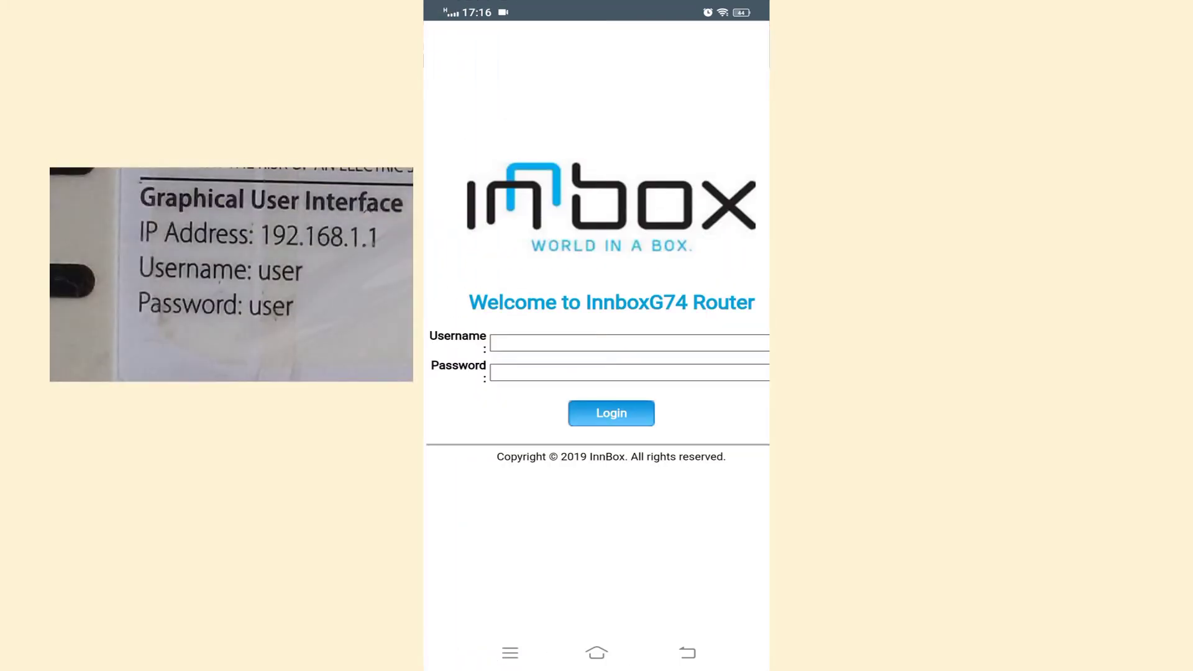
Step: Log into the InnboxG74 router with its default username and password
{"action": "left_click", "coordinate": [628, 343]}
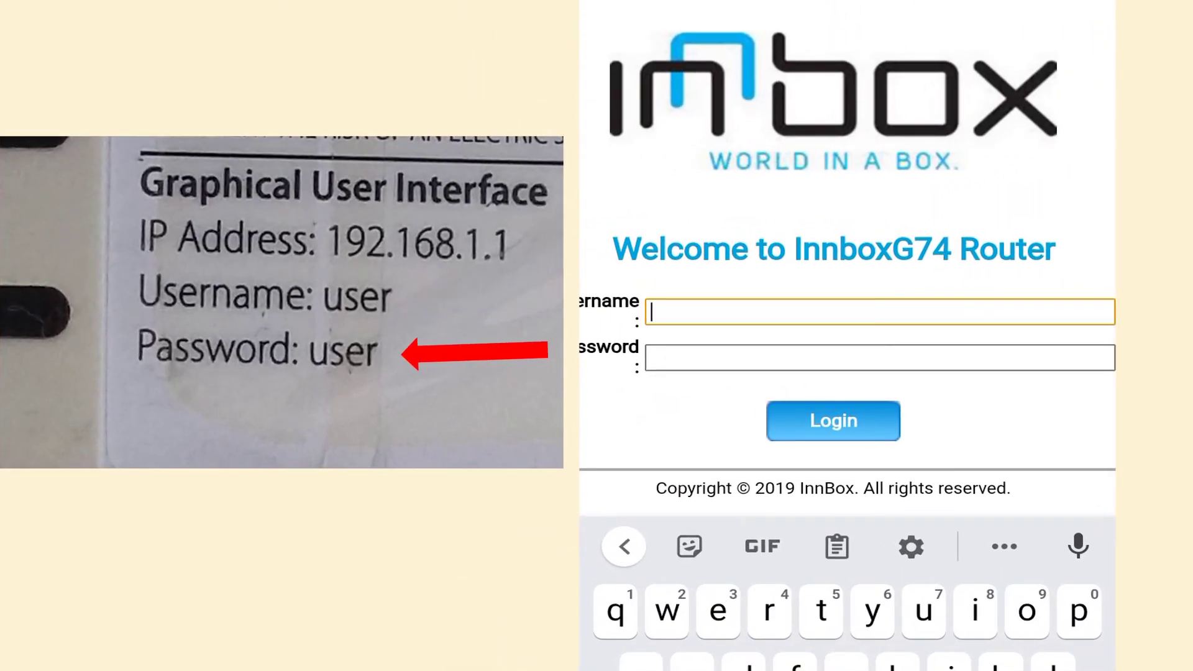
{"action": "type", "text": "user"}
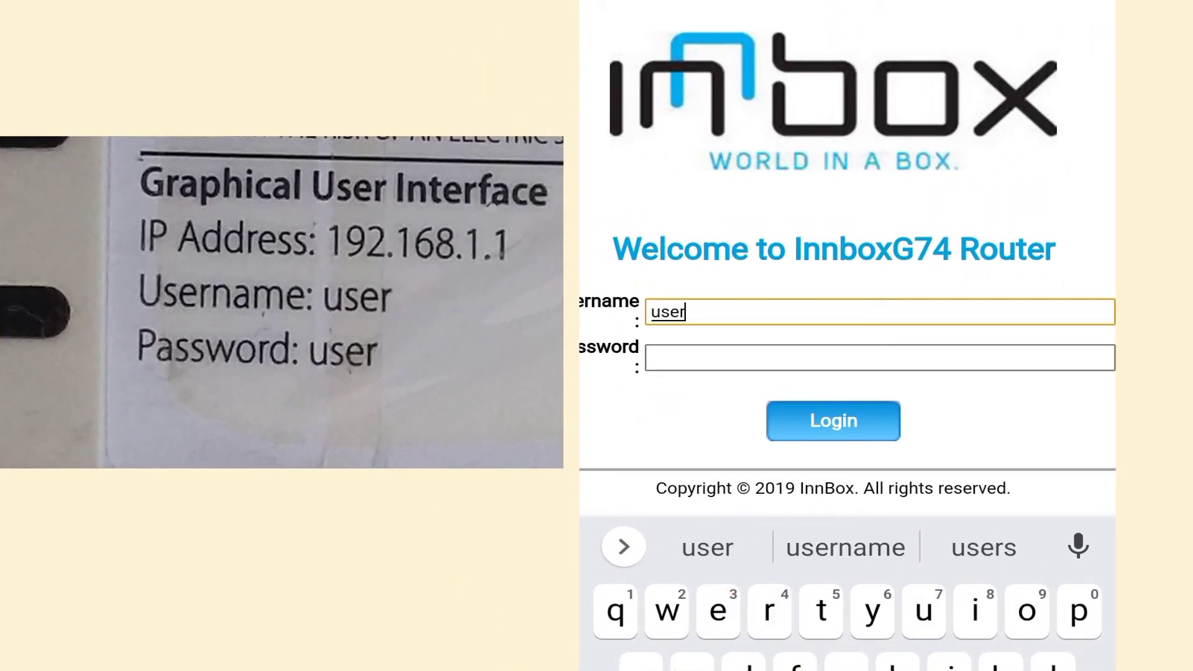
{"action": "left_click", "coordinate": [879, 357]}
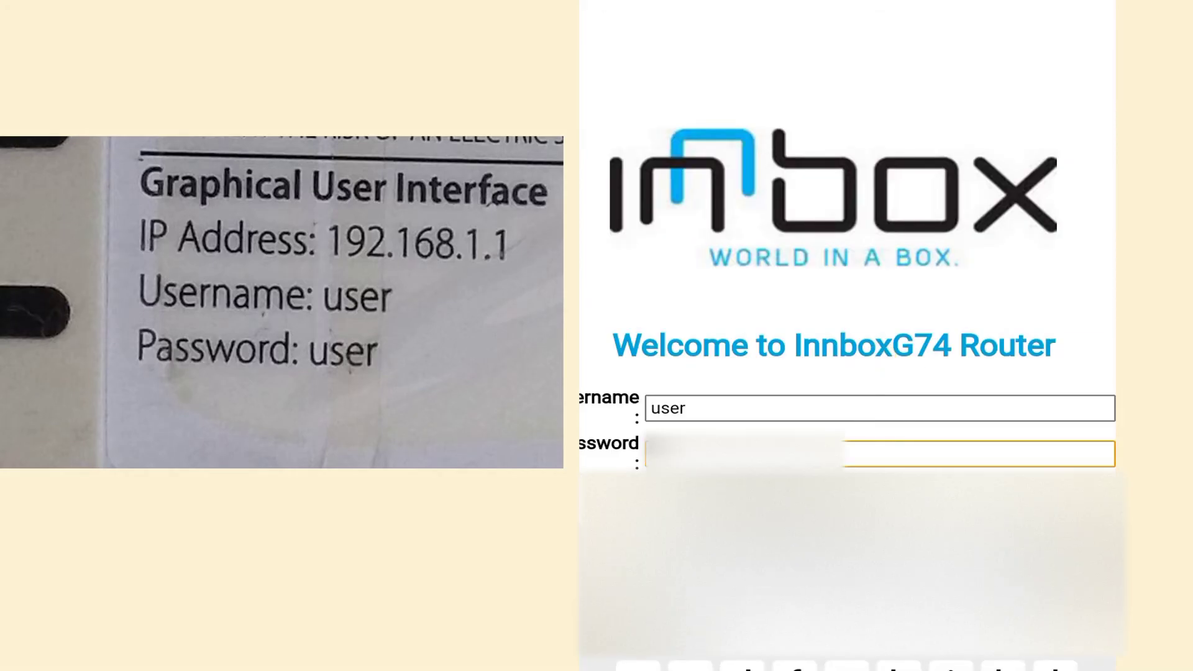
{"action": "type", "text": "user"}
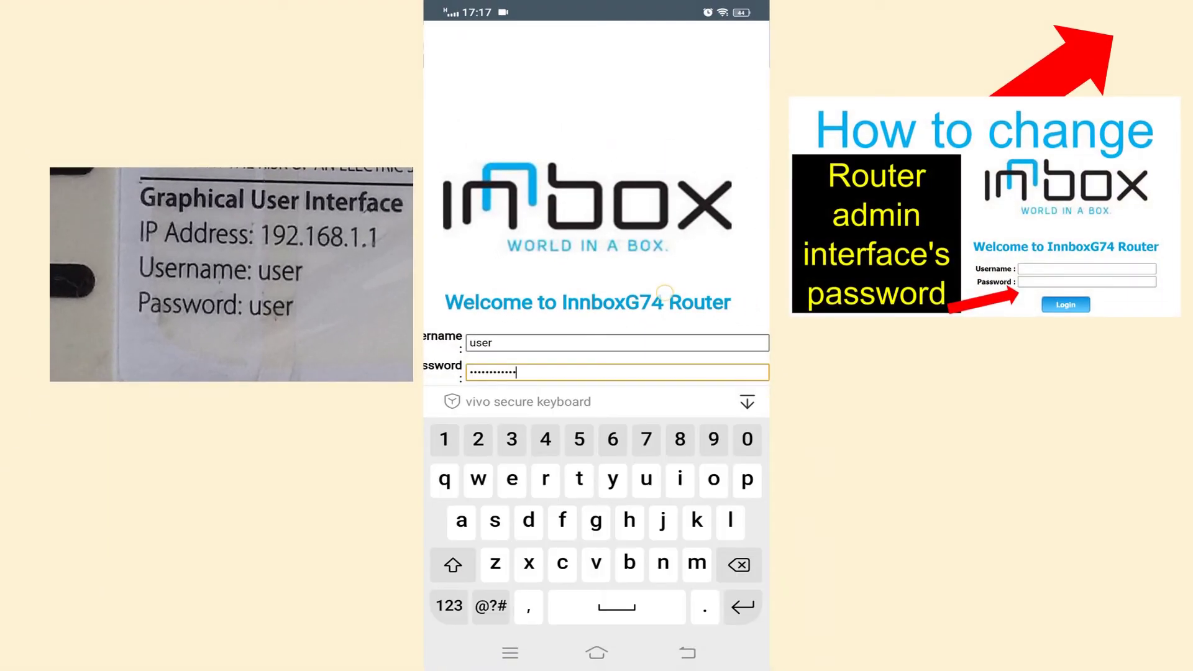
{"action": "left_click", "coordinate": [745, 606]}
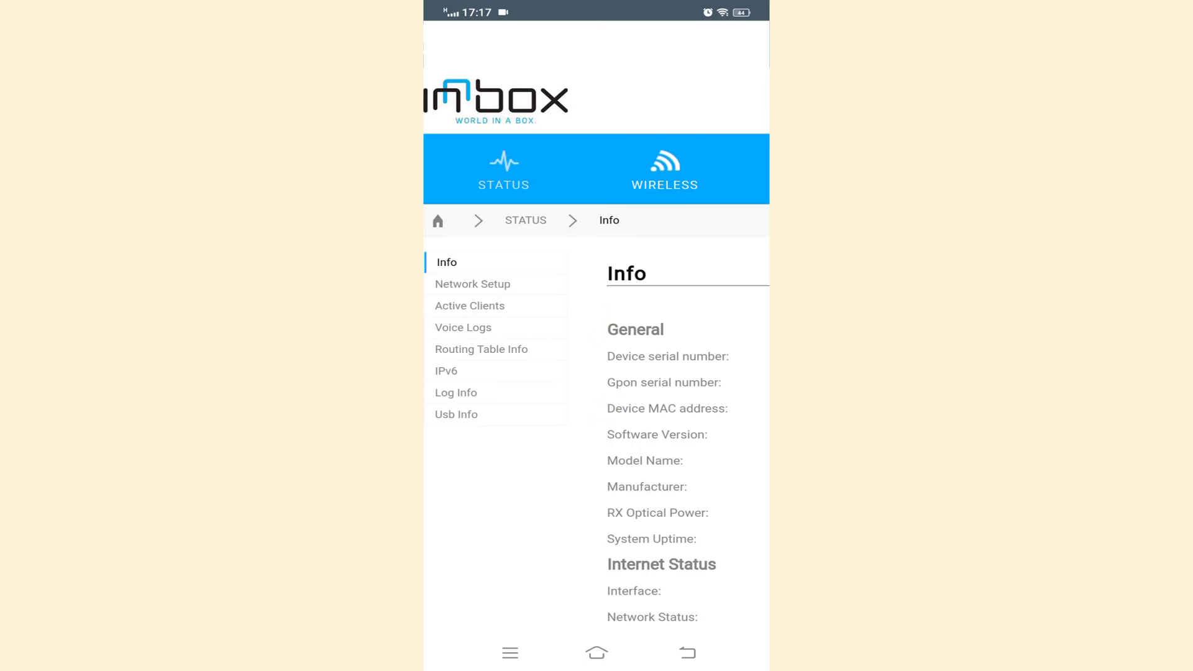
{"action": "left_click_drag", "start_coordinate": [699, 458], "coordinate": [511, 454]}
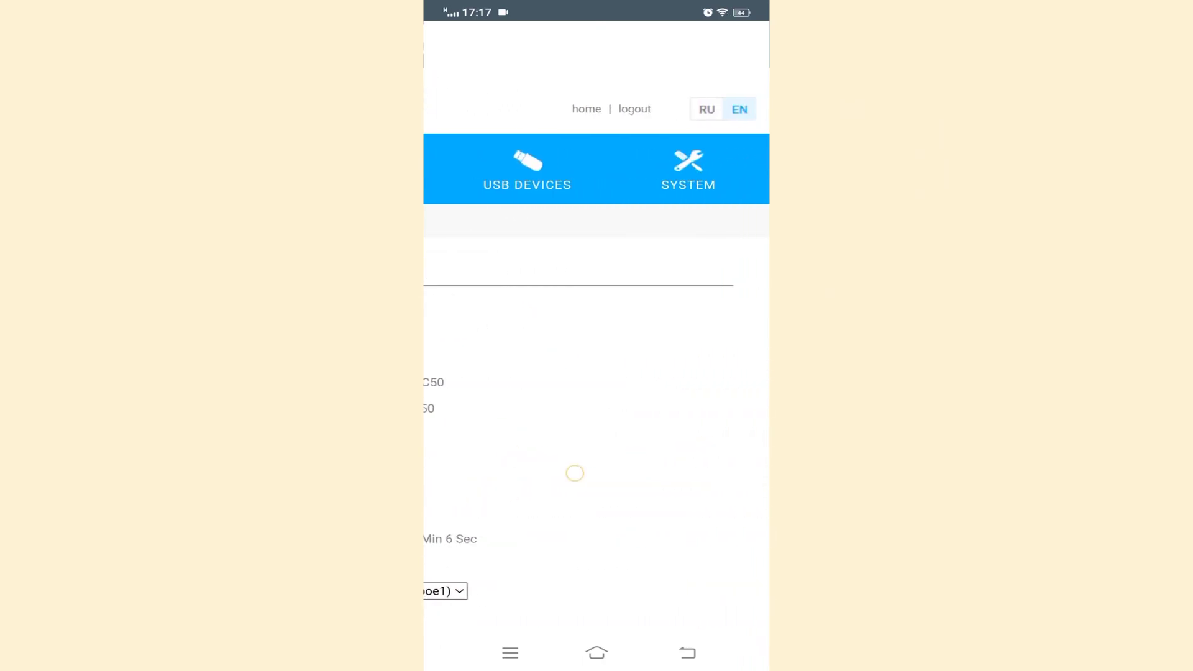